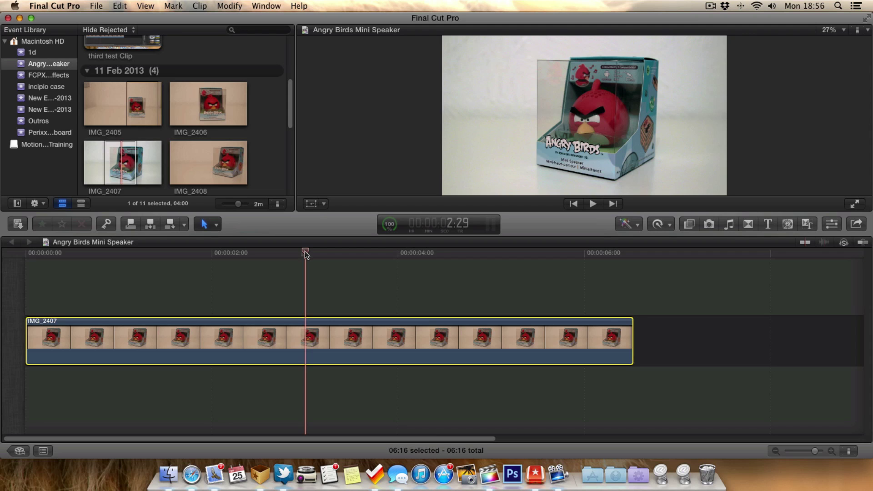
- Scrub through the existing timeline clip to preview its early frames and start
left_click_drag(293, 250, 11, 248)
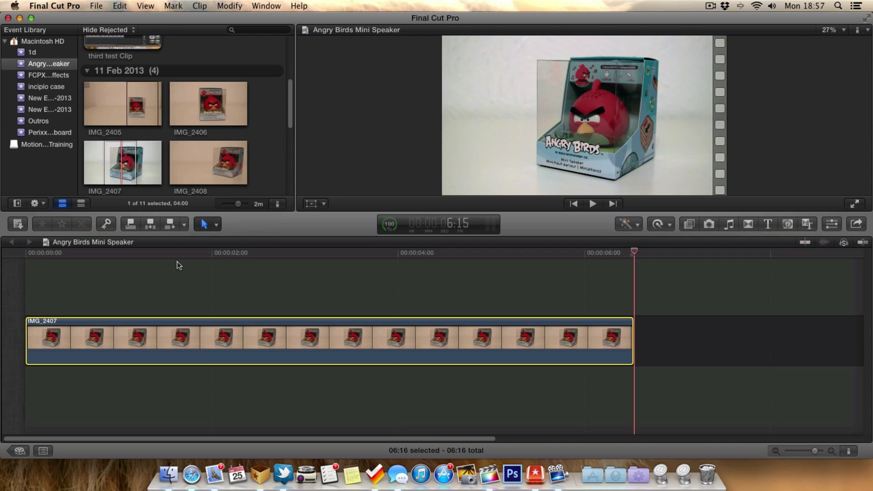
left_click(114, 267)
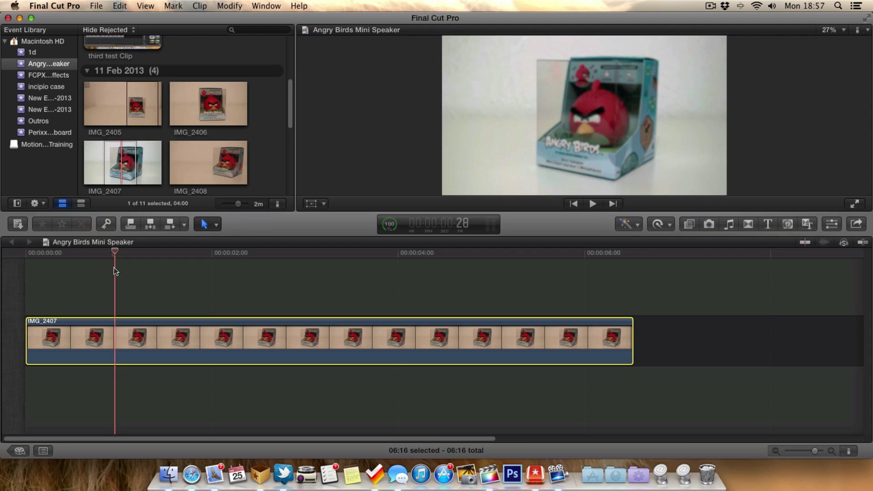
left_click(15, 255)
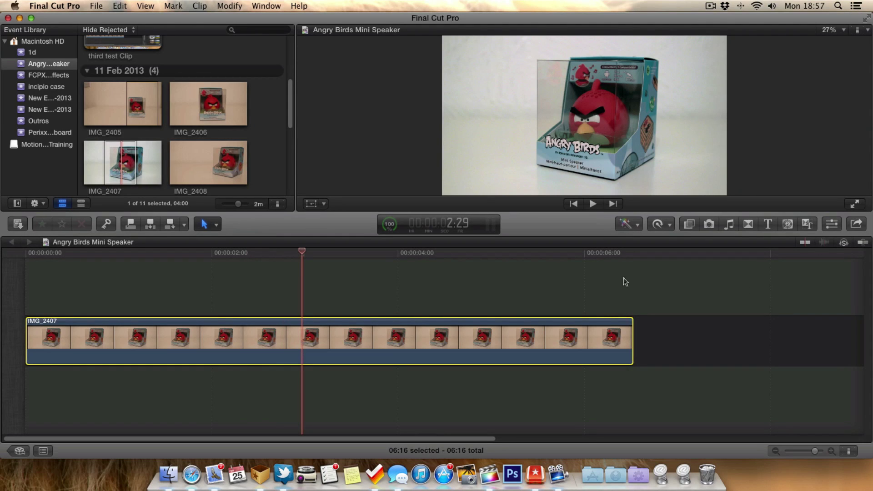
- Replace the timeline clip with IMG_2407, extended to about 7 seconds, and select it
left_click_drag(557, 266, 314, 393)
key("Delete")
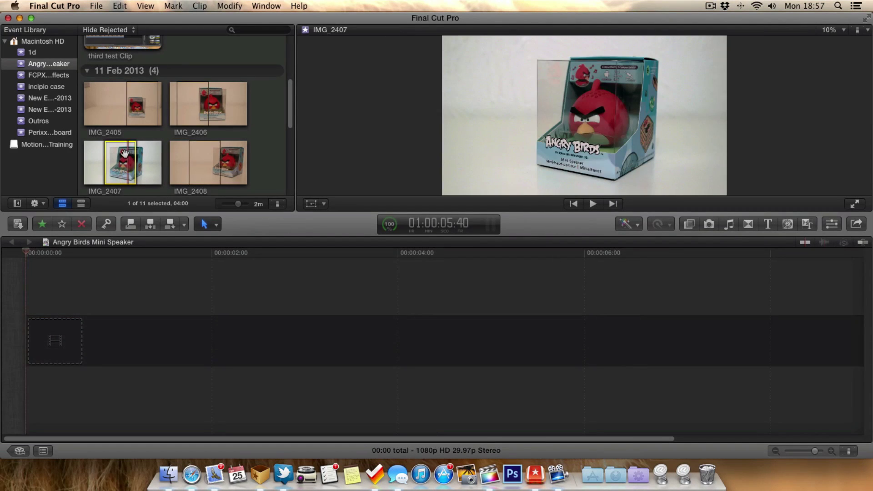
left_click_drag(126, 154, 51, 325)
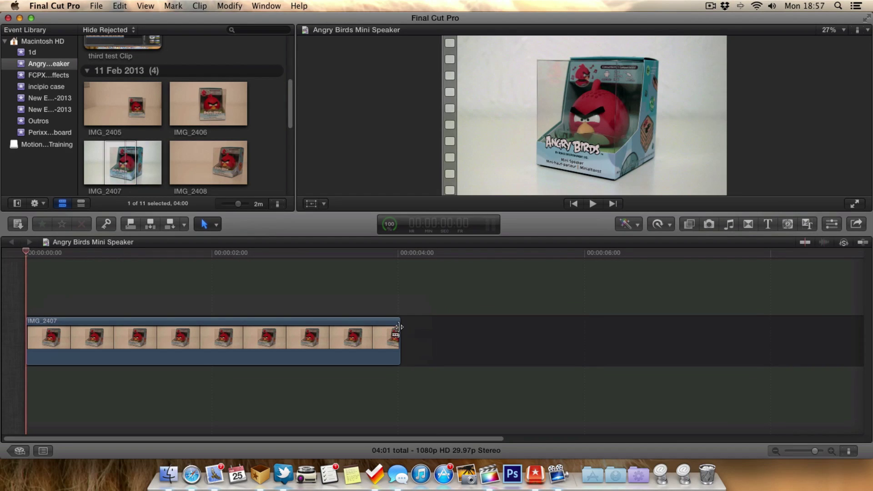
left_click_drag(400, 331, 740, 336)
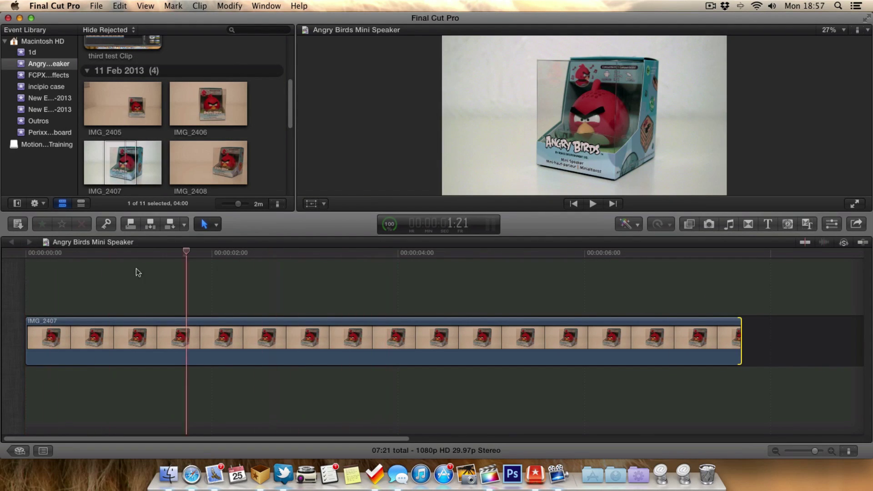
left_click(177, 325)
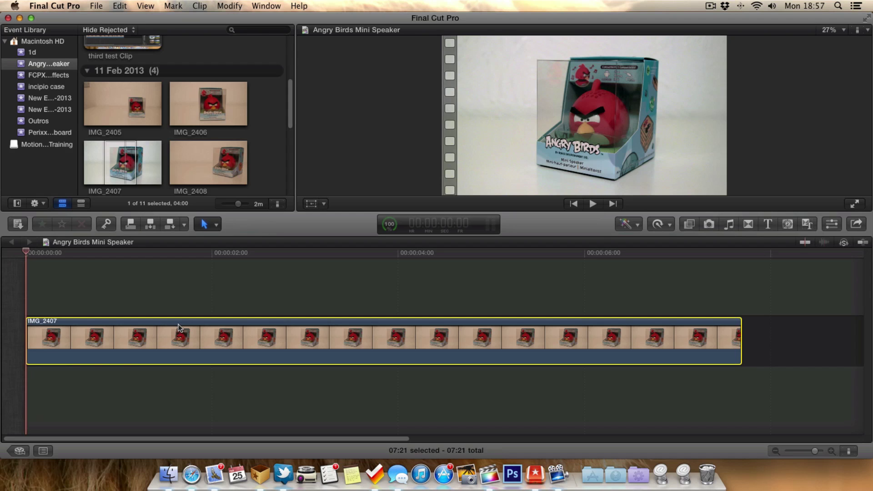
- Apply the Gaussian effect from the Blur category to the IMG_2407 clip
left_click(689, 223)
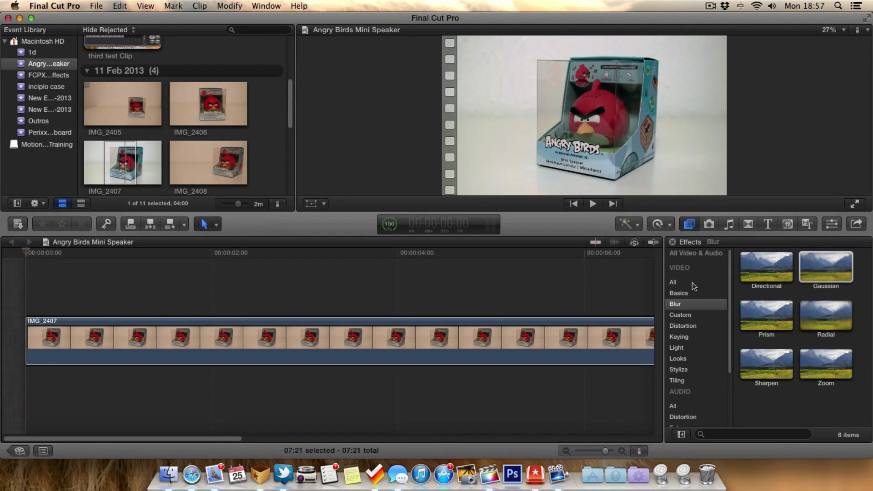
left_click(676, 304)
left_click_drag(845, 270, 284, 331)
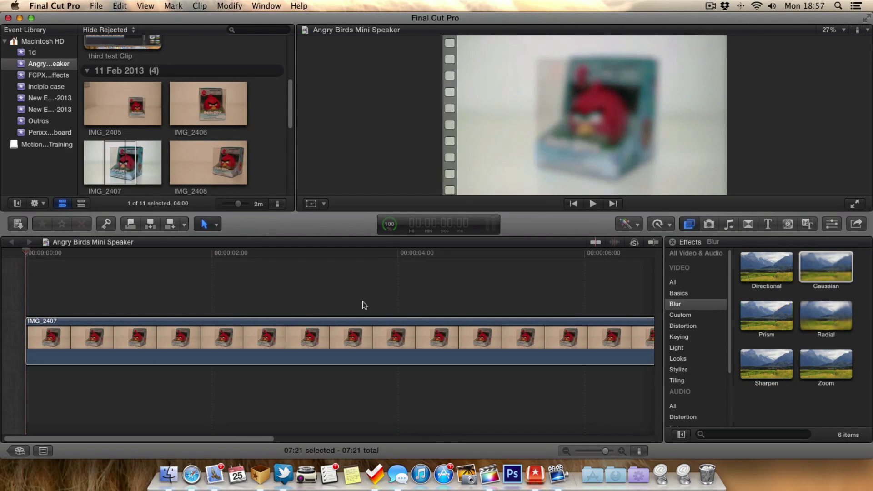
left_click(689, 224)
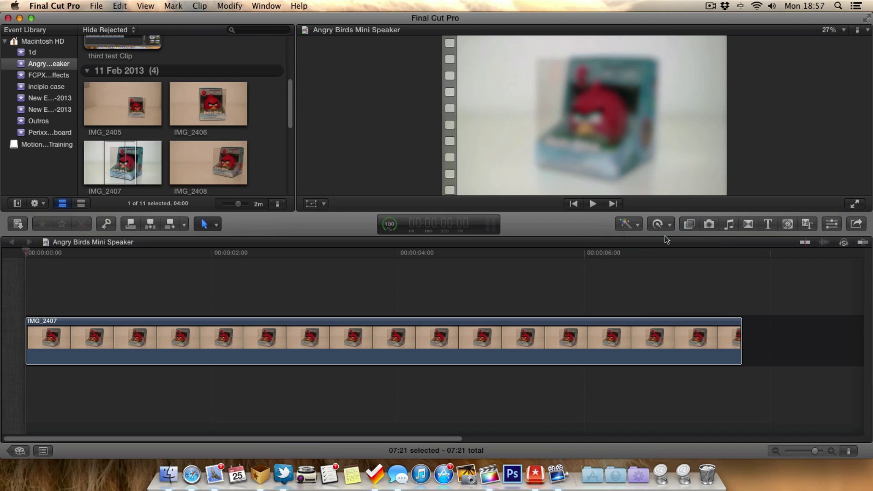
- Play the clip to preview the blur, then return to the start
left_click(2, 271)
key("space")
key("space")
key("space")
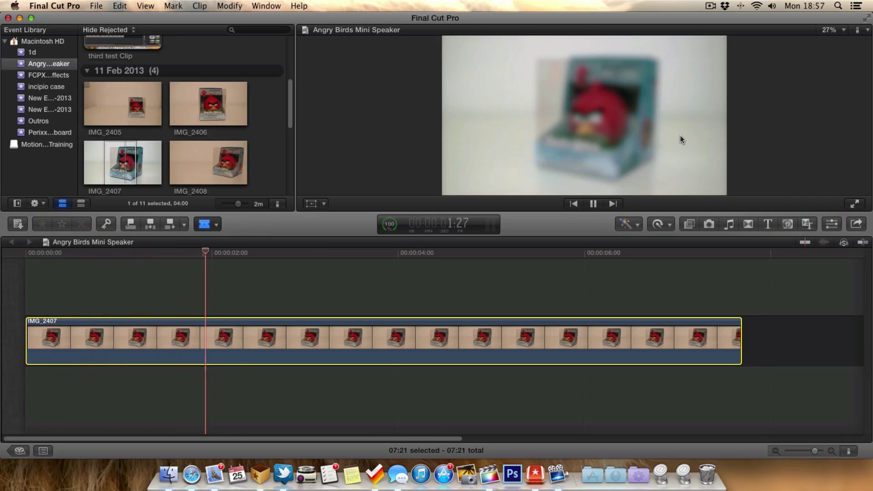
key("space")
key("Home")
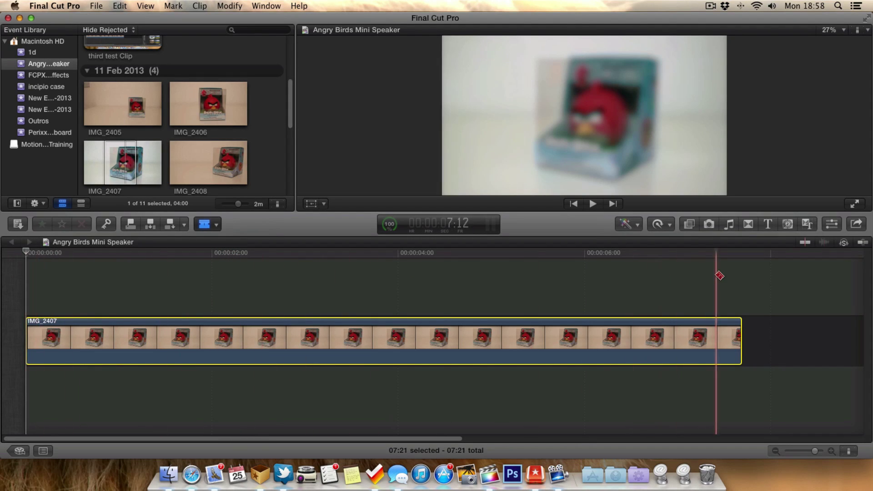
- In the Inspector, raise the Gaussian Amount to 100 and keyframe it at the first frame
left_click(830, 226)
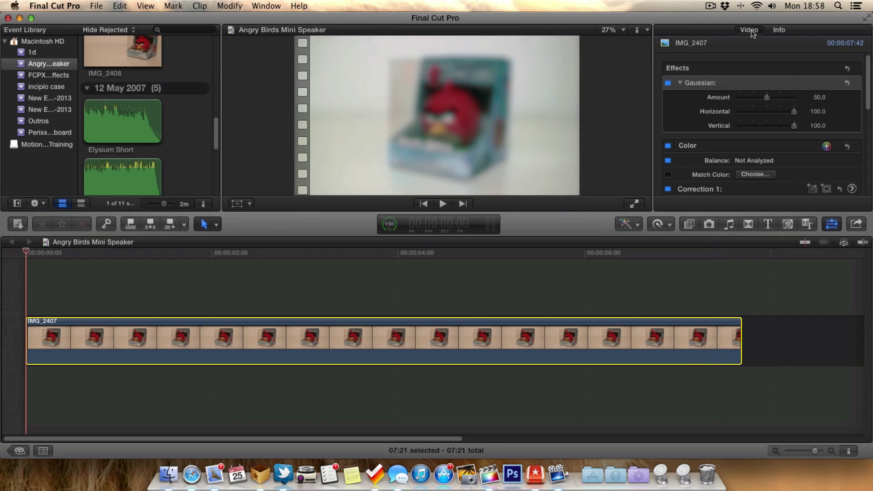
mouse_move(682, 69)
left_click(680, 84)
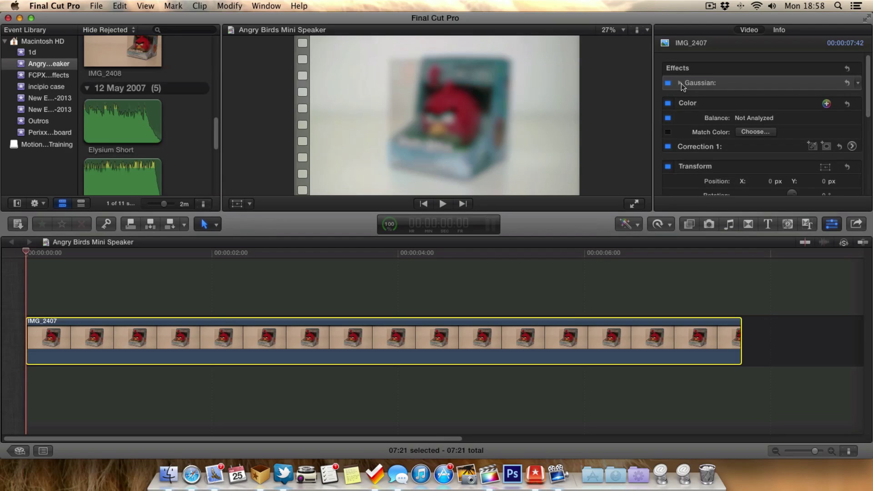
left_click(681, 84)
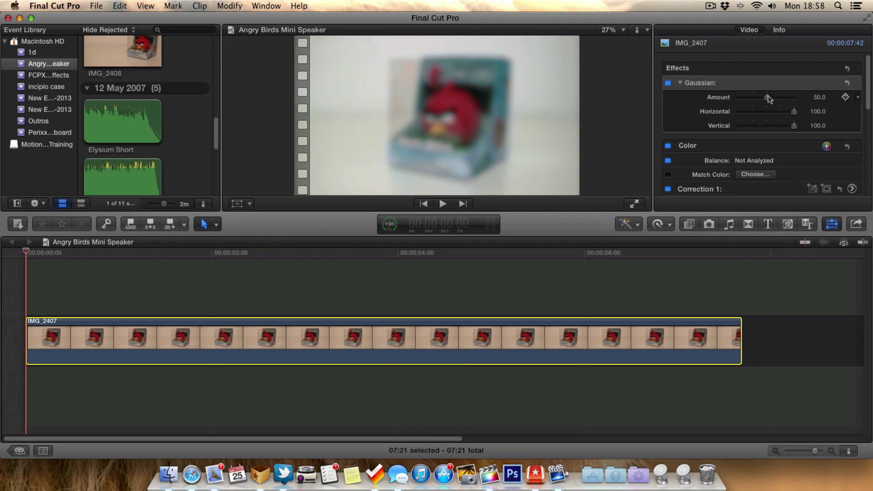
left_click_drag(769, 98, 795, 98)
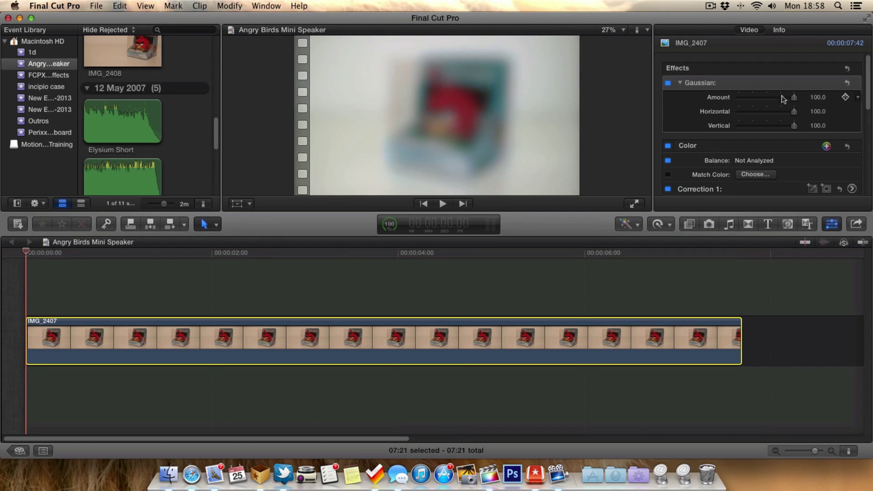
left_click(846, 97)
- Add a Gaussian Amount keyframe of 0 at two seconds, then check the blurred start
left_click_drag(26, 252, 213, 251)
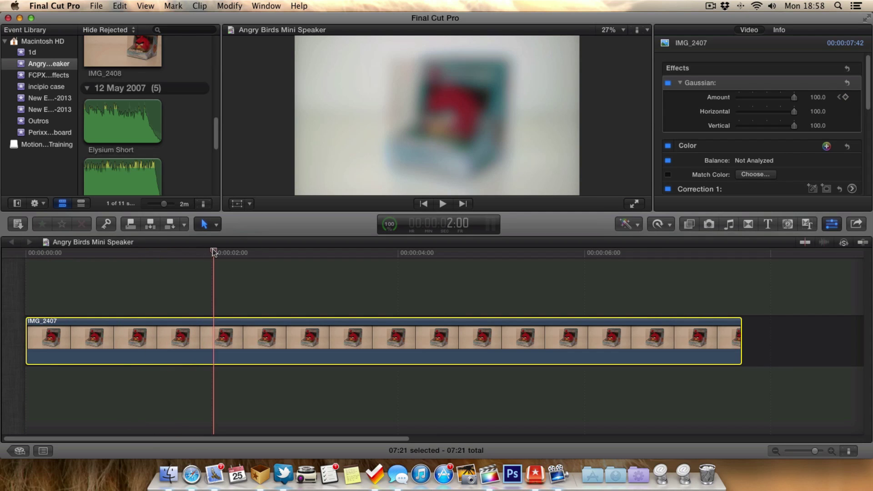
left_click(845, 97)
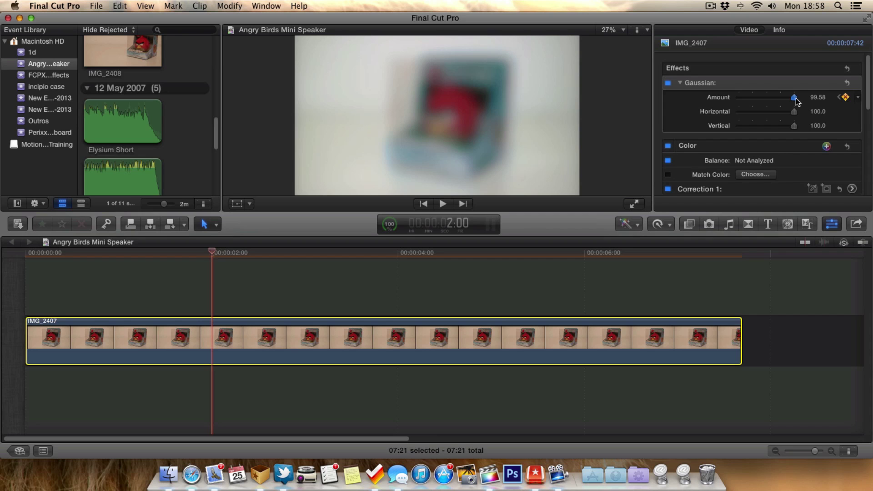
left_click_drag(794, 98, 708, 97)
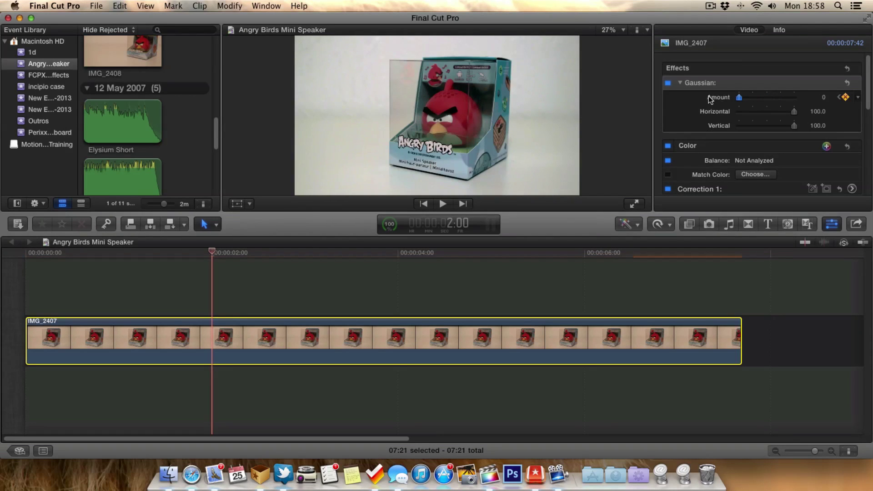
key("Home")
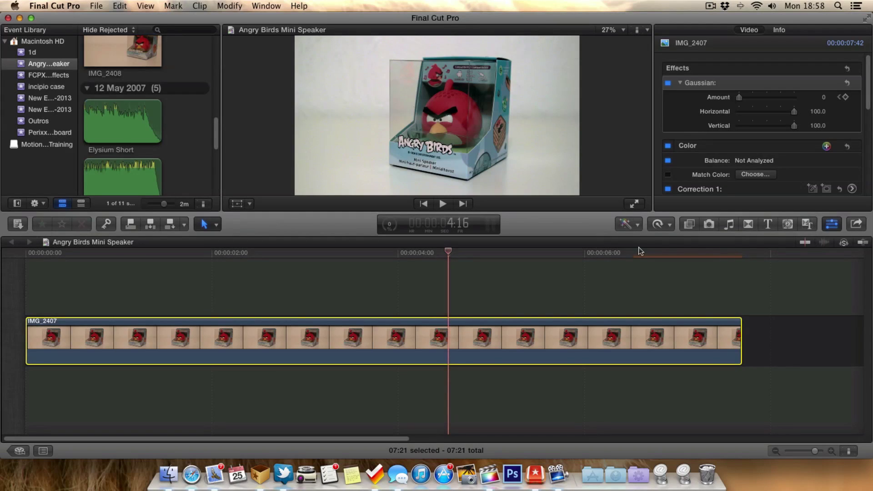
left_click_drag(236, 252, 62, 274)
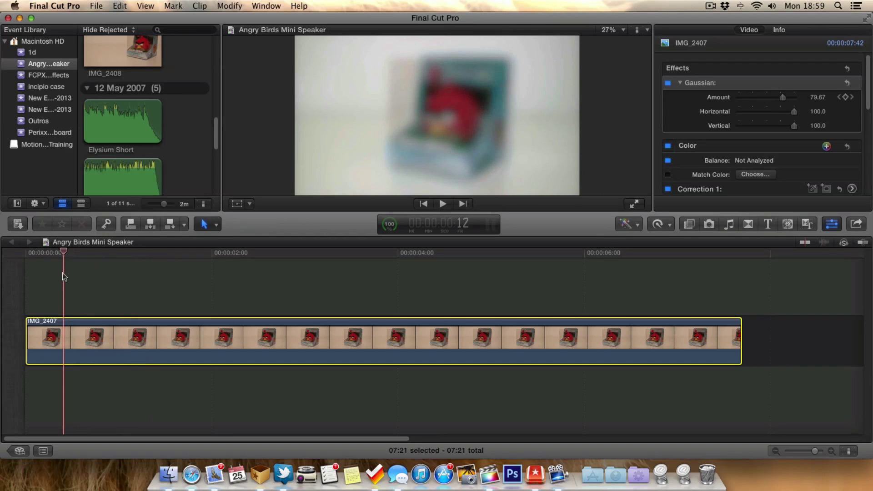
key("Home")
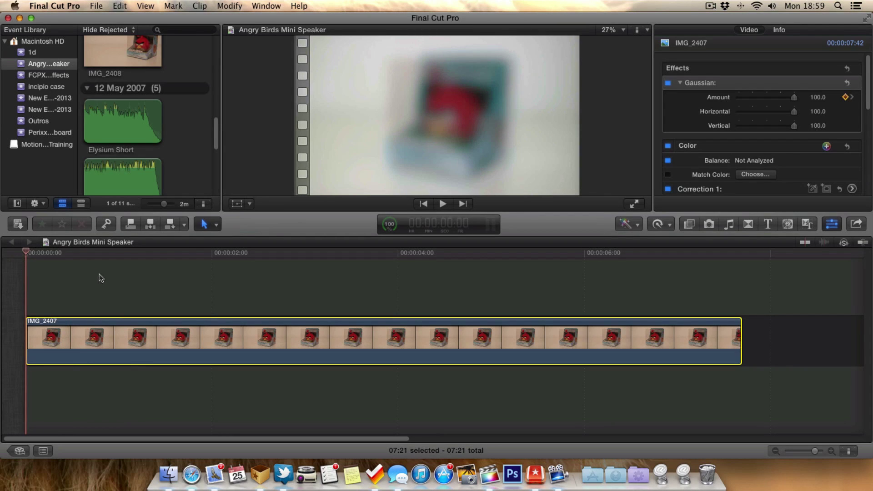
key("space")
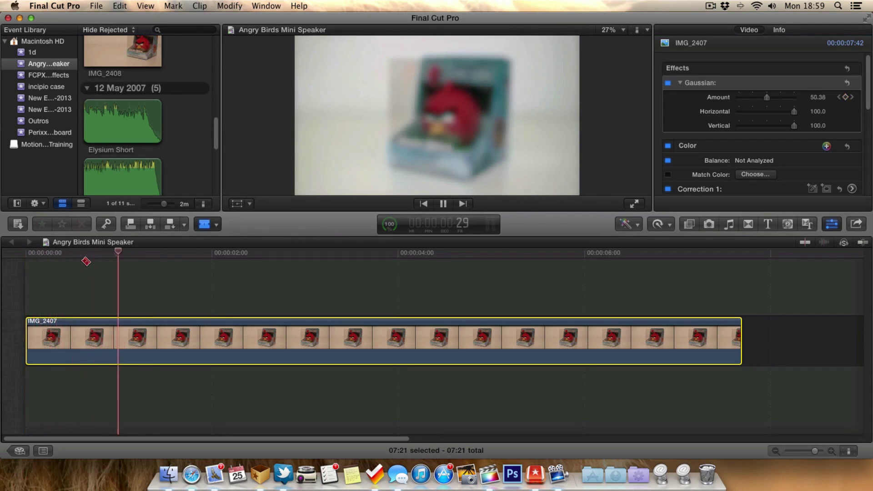
key("space")
key("a")
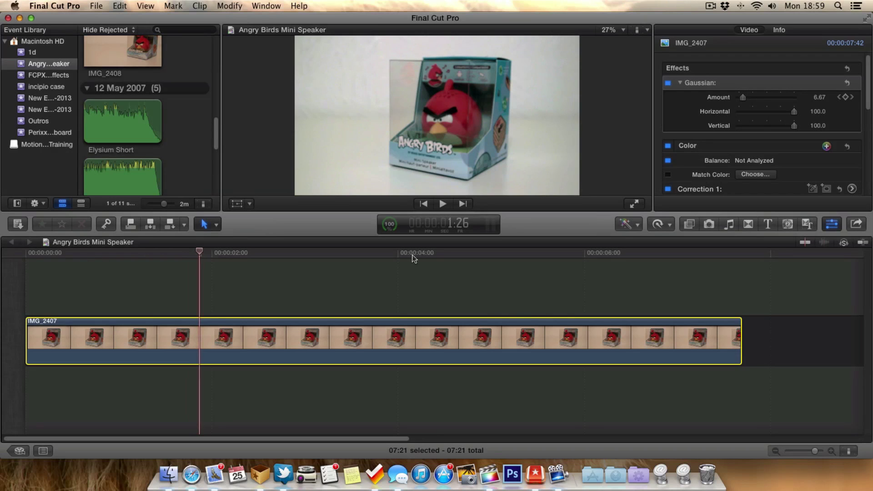
left_click(839, 97)
left_click(852, 98)
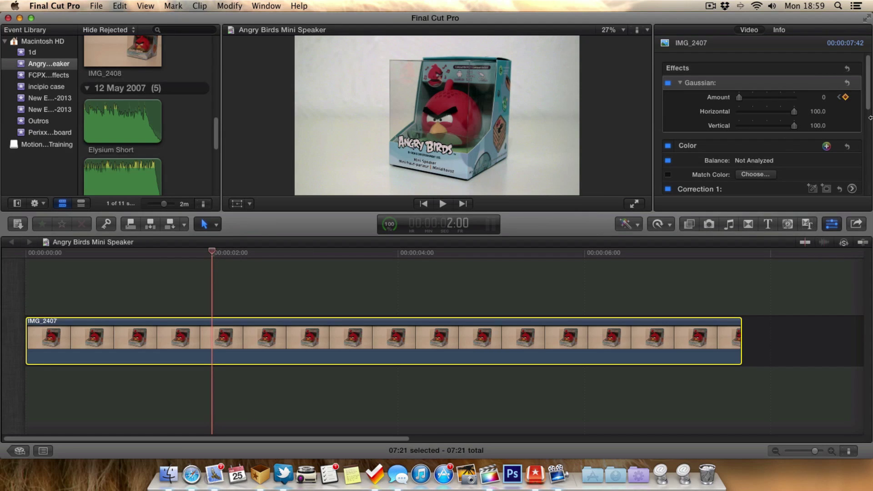
left_click(839, 97)
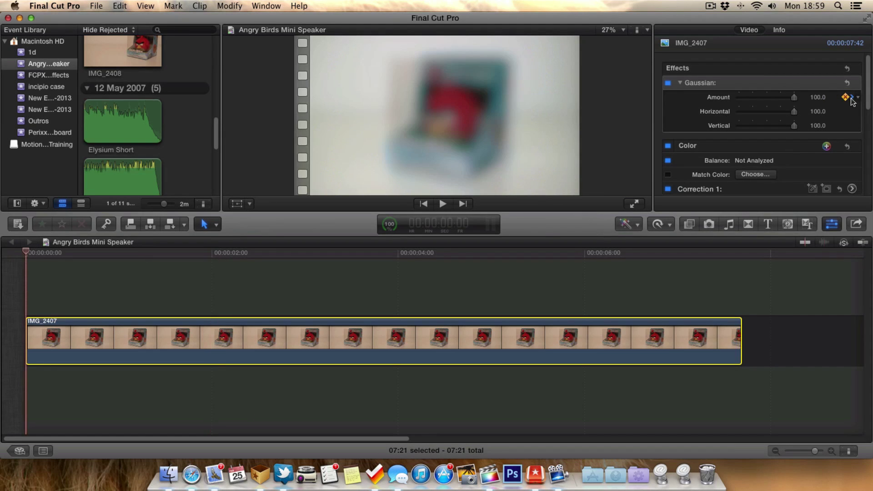
- Delete the Gaussian Amount keyframe at two seconds
left_click(852, 97)
left_click(839, 97)
left_click(852, 98)
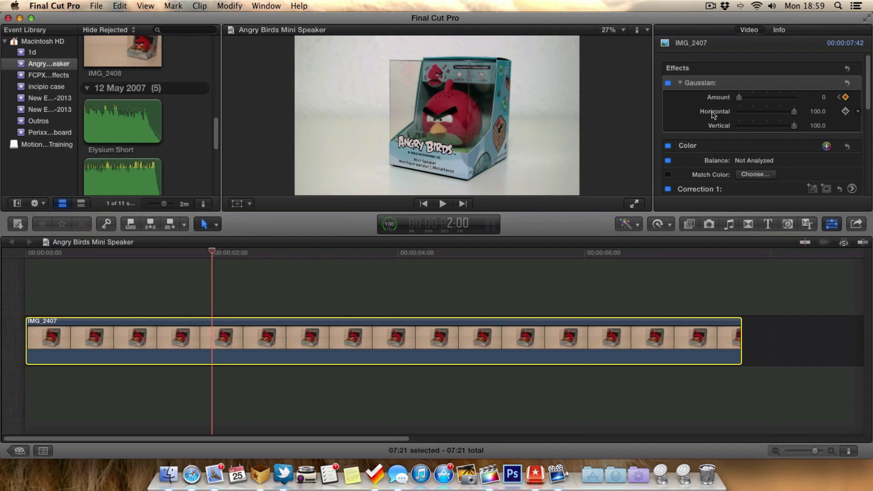
left_click(845, 98)
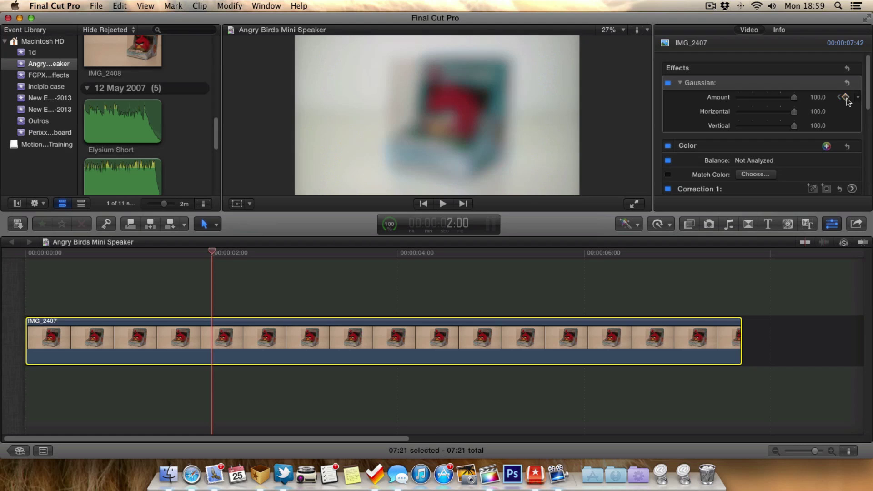
- Add a Gaussian Amount keyframe of 0 at 00:00:01:00
left_click(211, 252)
left_click_drag(211, 253, 136, 257)
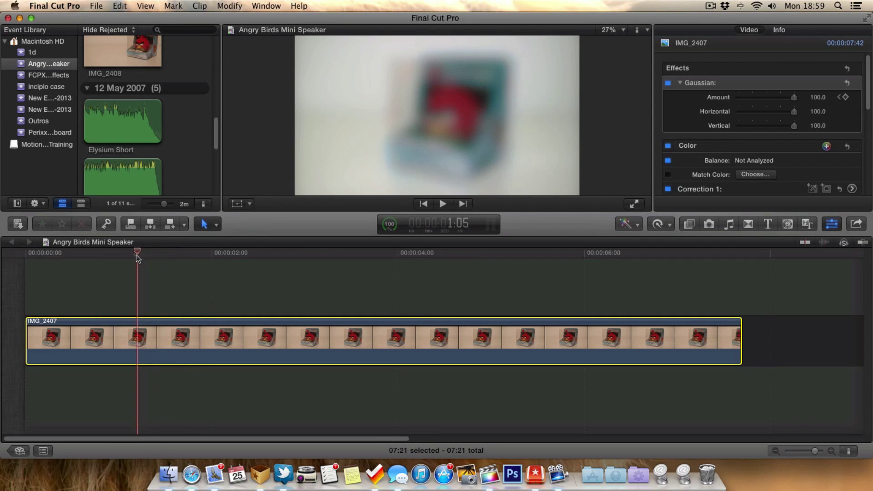
left_click_drag(127, 255, 119, 256)
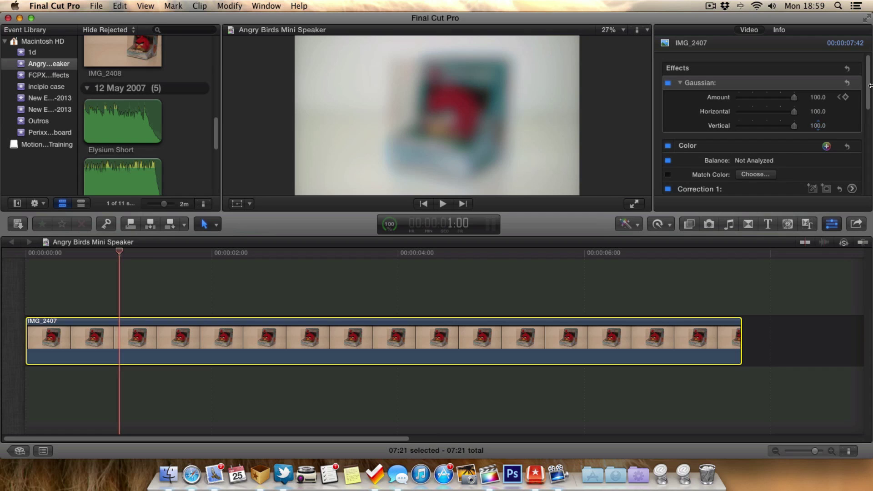
left_click(844, 97)
left_click_drag(794, 99, 738, 99)
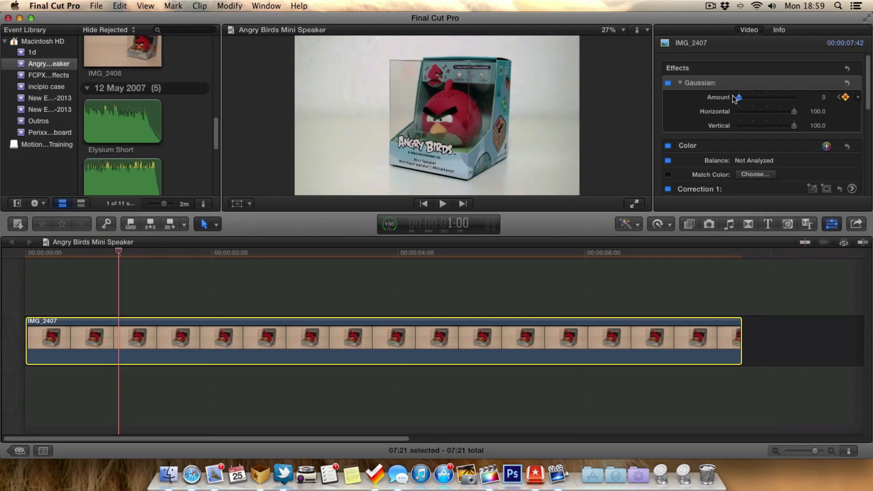
key("Home")
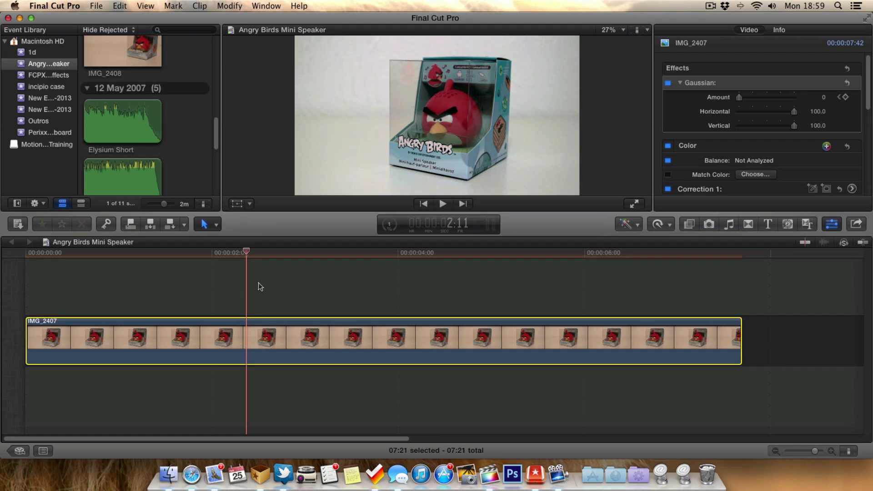
left_click_drag(389, 255, 366, 260)
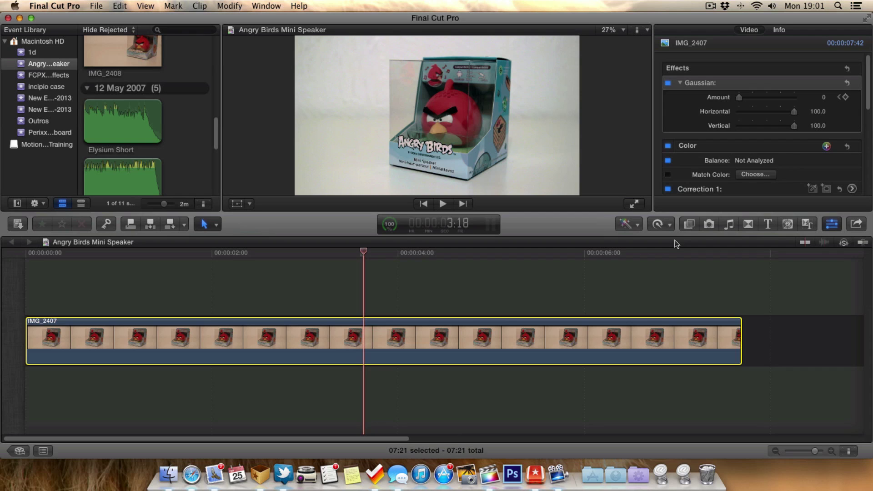
- Show the Effects browser's Blur category listing Gaussian, Directional and Radial
left_click(689, 224)
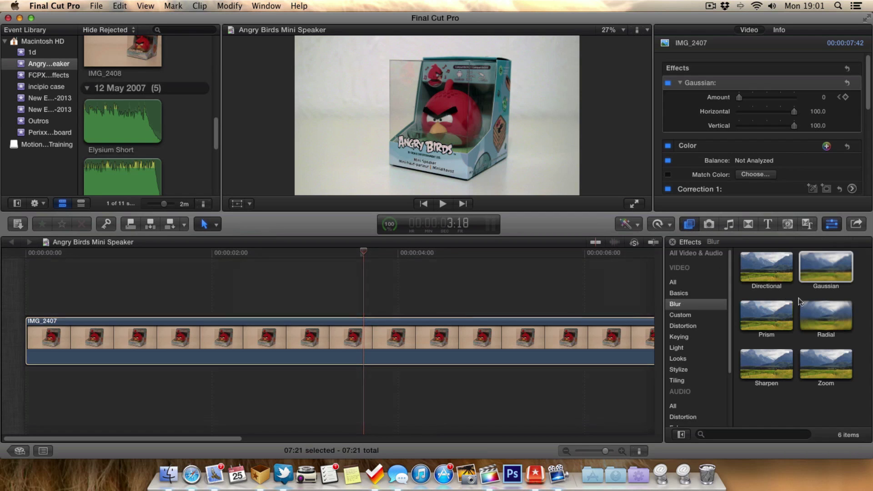
scroll(684, 346, "down", 3)
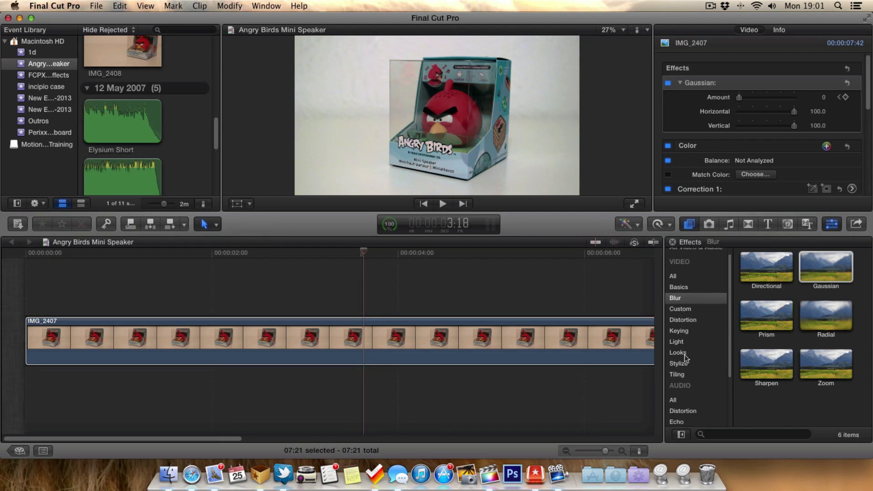